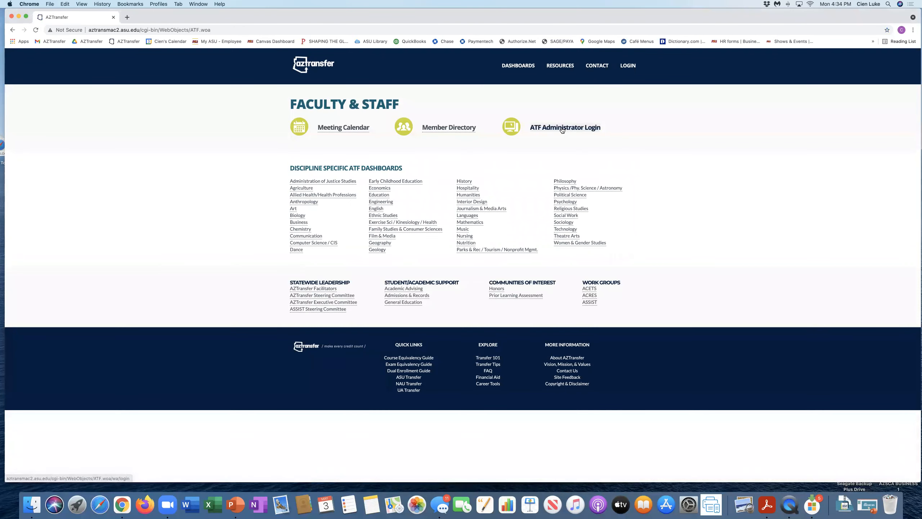
- Log in to the ATF administrator area with the saved username and account password
{"action": "left_click", "coordinate": [562, 130]}
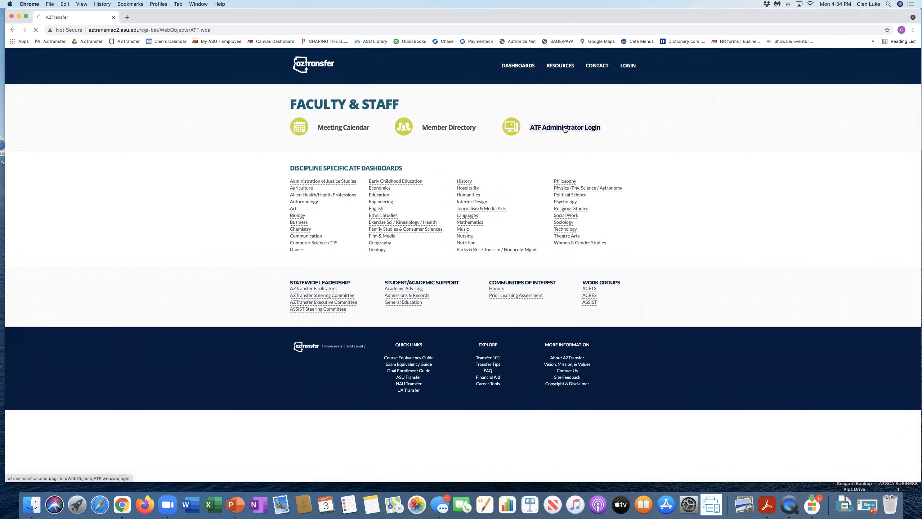
{"action": "left_click", "coordinate": [360, 164]}
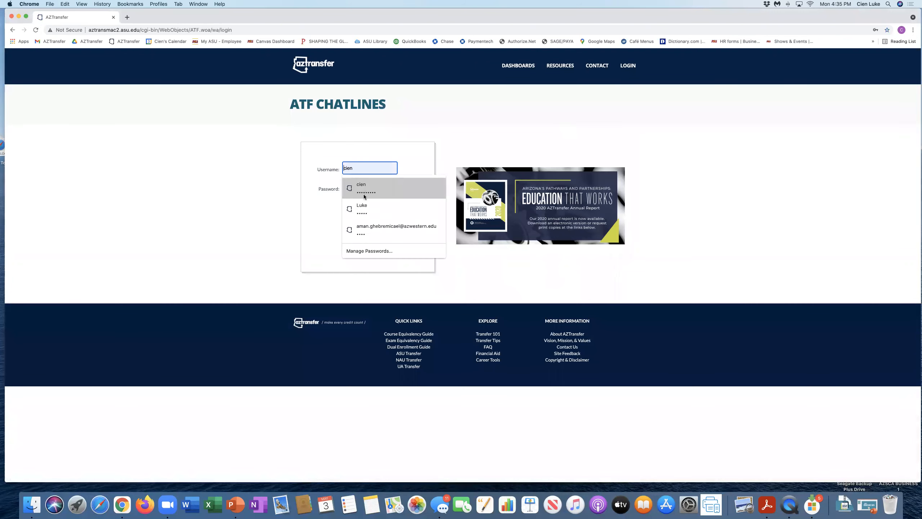
{"action": "left_click", "coordinate": [366, 194]}
{"action": "left_click", "coordinate": [356, 213]}
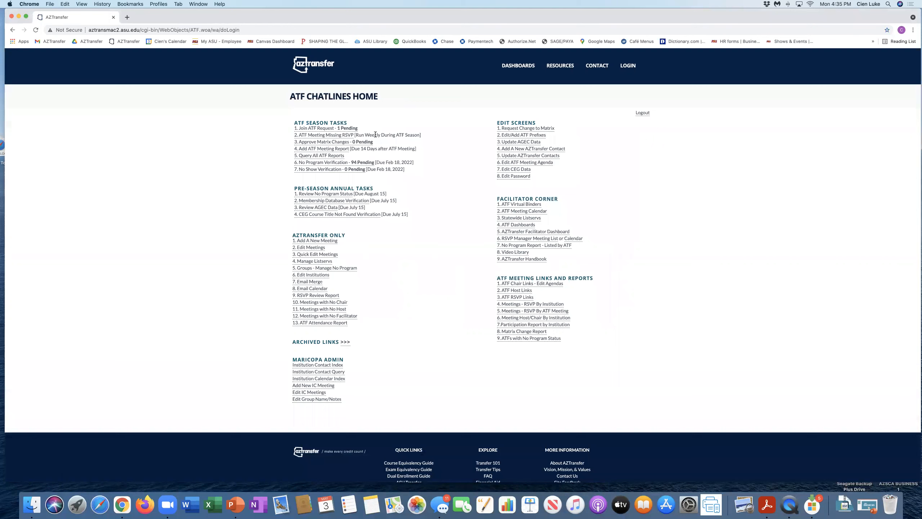
- Go to Update AGEC Data, log in with the prefilled credentials, and open Arizona Western College's AGEC-A list
{"action": "left_click", "coordinate": [507, 143]}
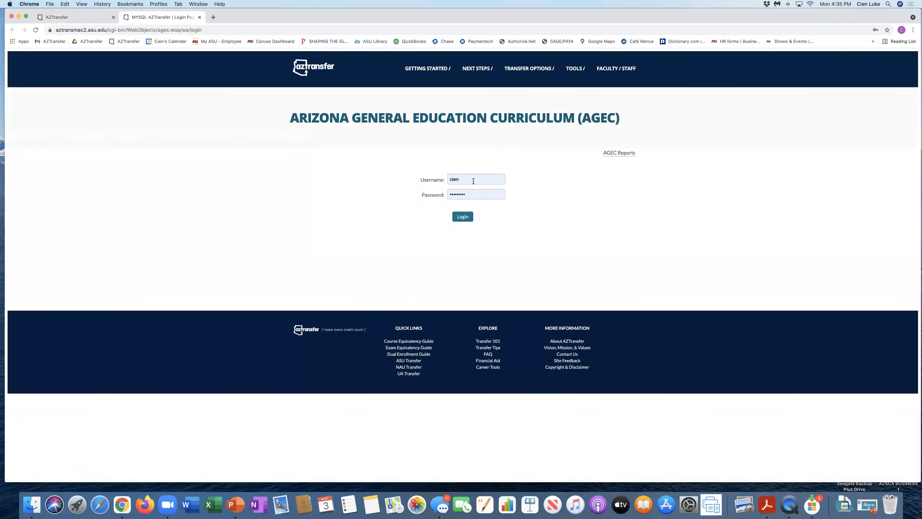
{"action": "left_click", "coordinate": [463, 217]}
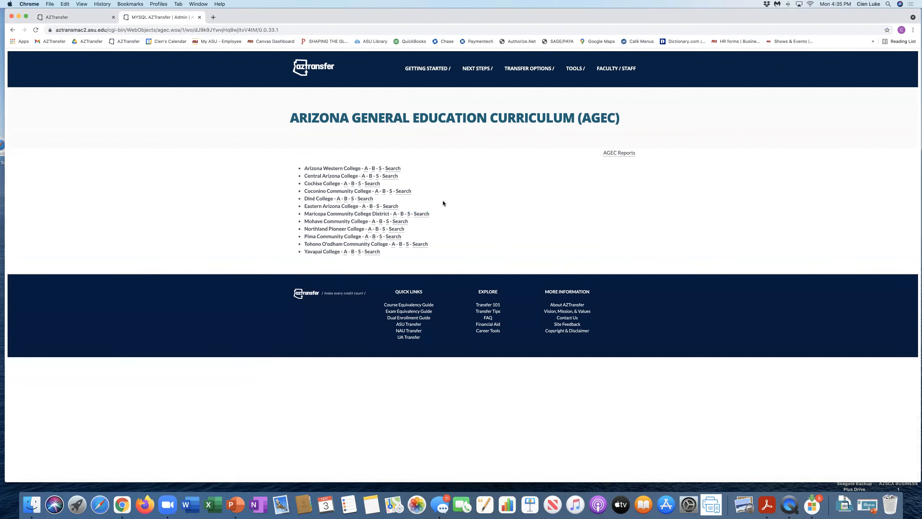
{"action": "left_click", "coordinate": [366, 169]}
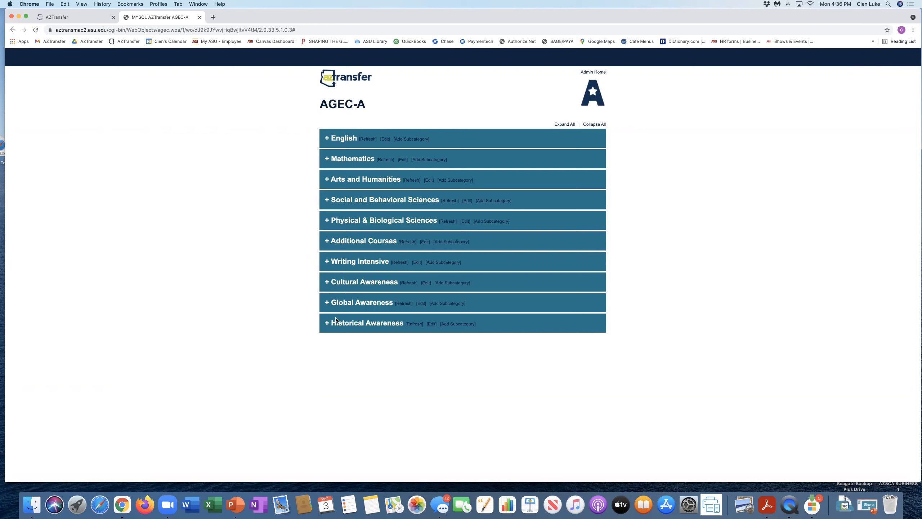
- Expand the English category, view its description in the category editor, and close the editor without saving
{"action": "left_click", "coordinate": [326, 140]}
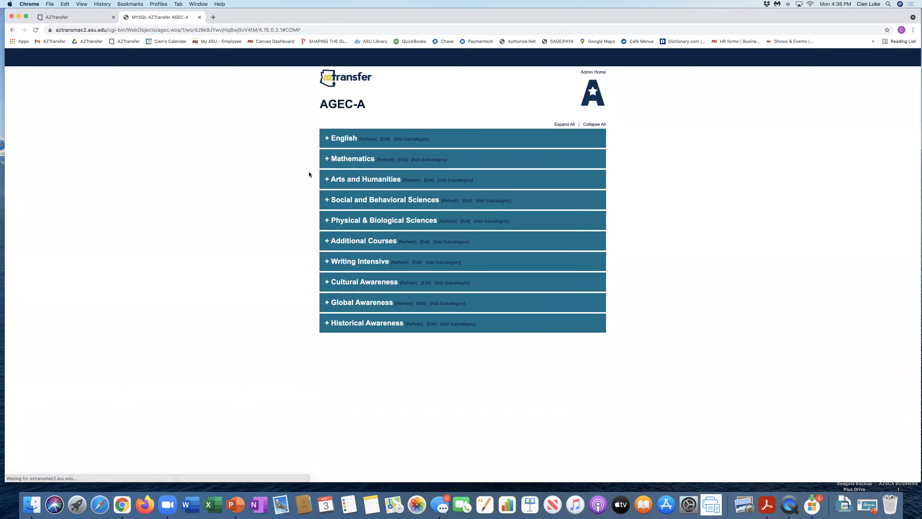
{"action": "left_click", "coordinate": [327, 160]}
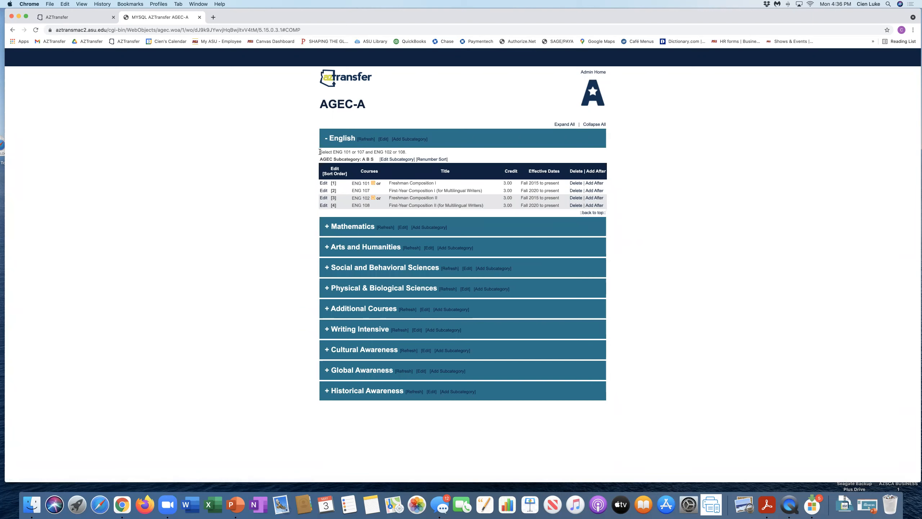
{"action": "left_click_drag", "start_coordinate": [319, 152], "coordinate": [409, 154]}
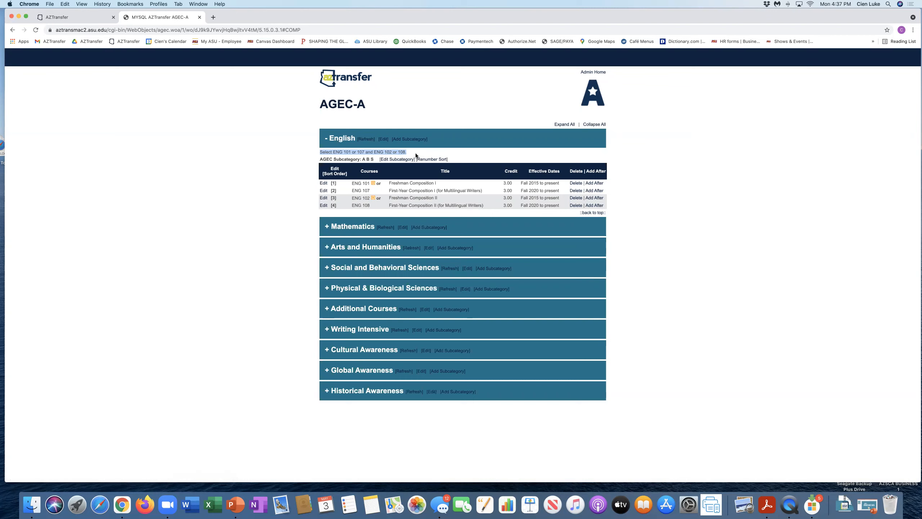
{"action": "left_click", "coordinate": [384, 140]}
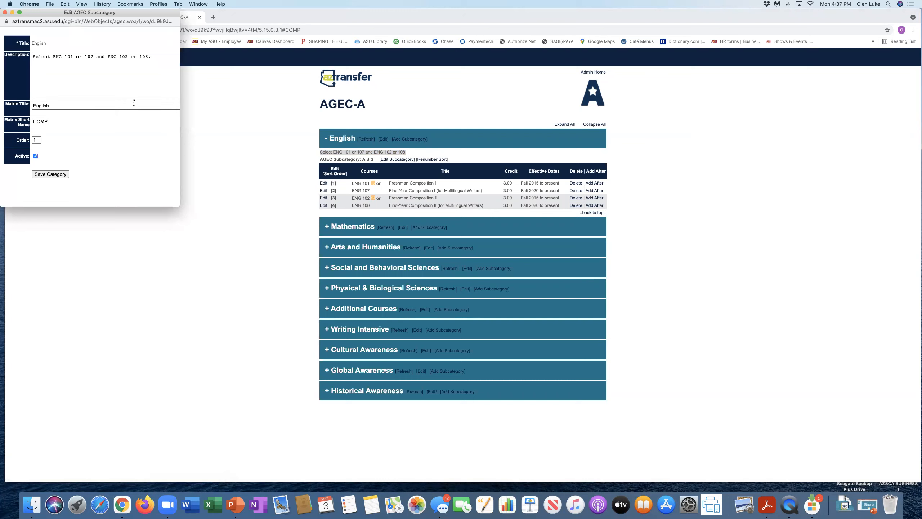
{"action": "left_click", "coordinate": [102, 60]}
{"action": "key", "text": "super+a"}
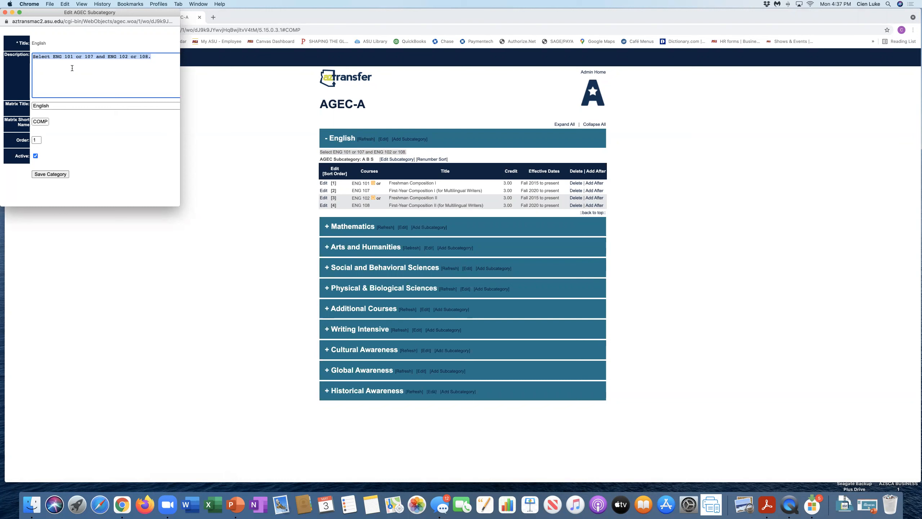
{"action": "left_click", "coordinate": [5, 12]}
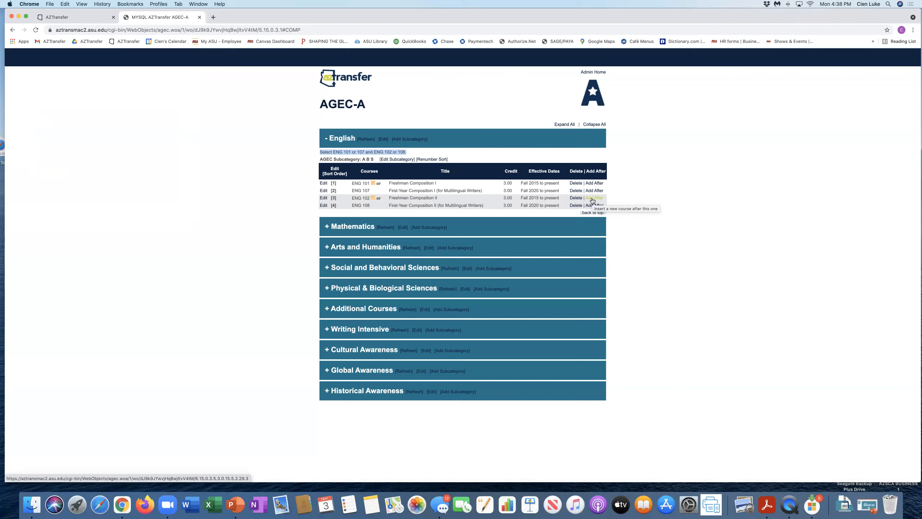
- View the form for adding a course after ENG 102, close it without saving, and collapse the English category
{"action": "left_click", "coordinate": [593, 199]}
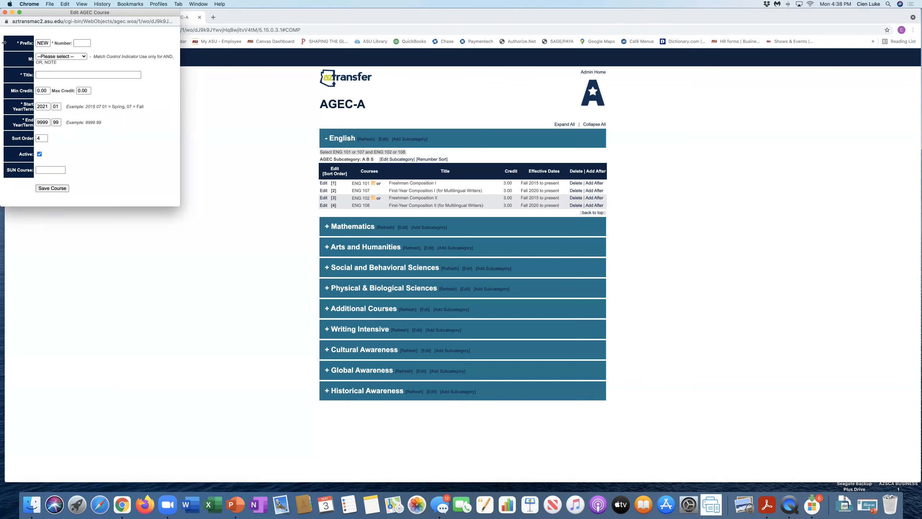
{"action": "left_click", "coordinate": [5, 12]}
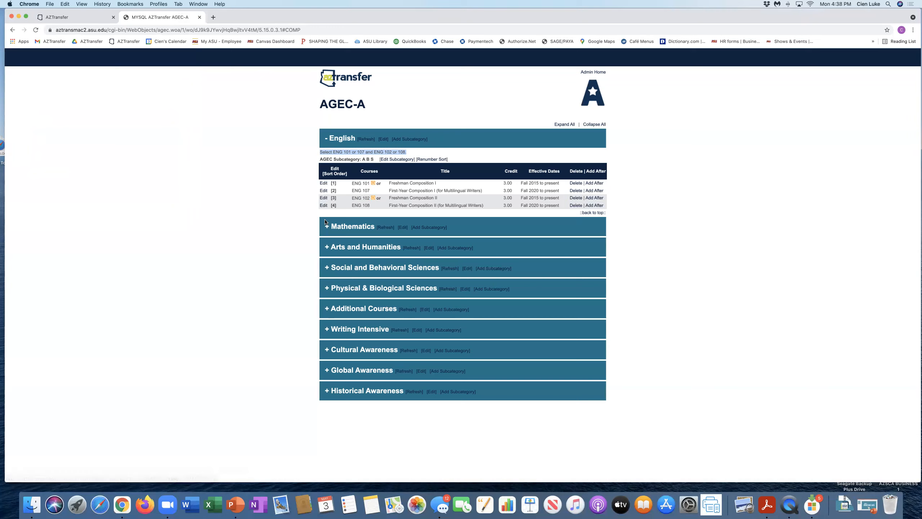
{"action": "left_click", "coordinate": [326, 140]}
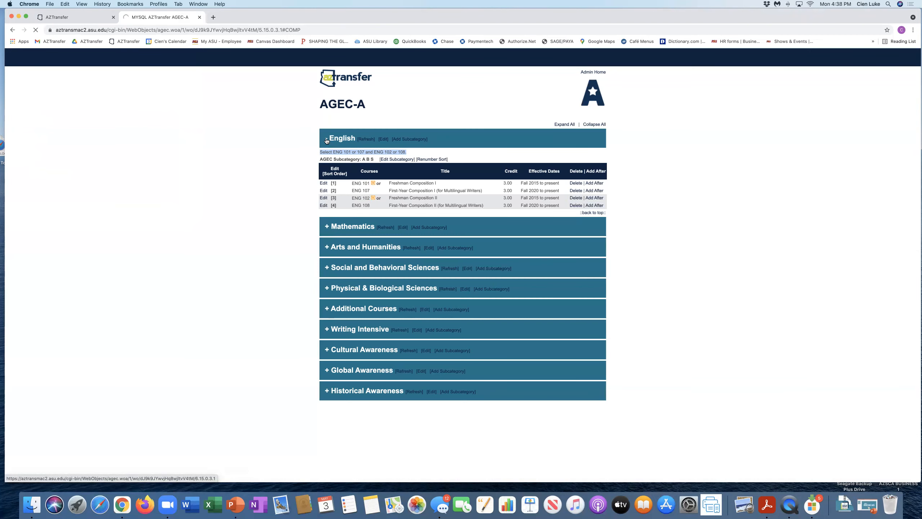
- Expand the Mathematics category, view its subcategory settings in the editor, and close the editor without saving
{"action": "left_click", "coordinate": [327, 160]}
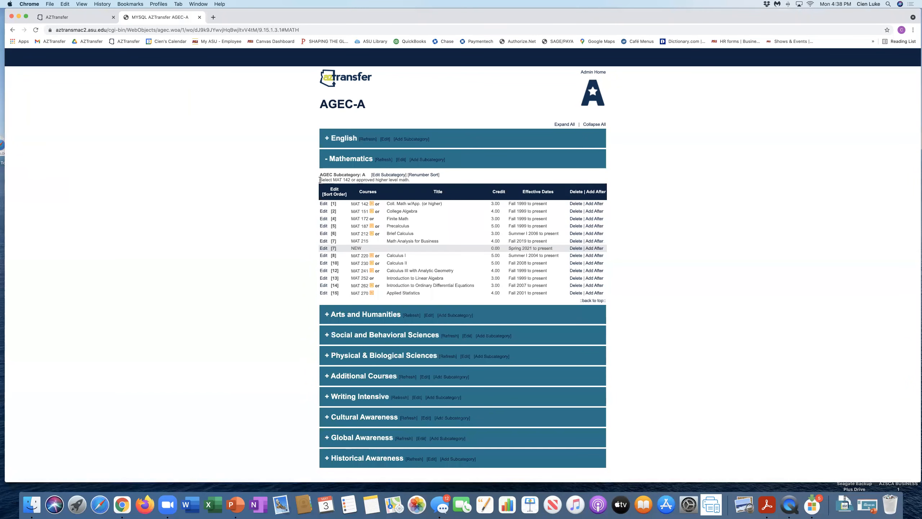
{"action": "left_click_drag", "start_coordinate": [320, 180], "coordinate": [415, 182]}
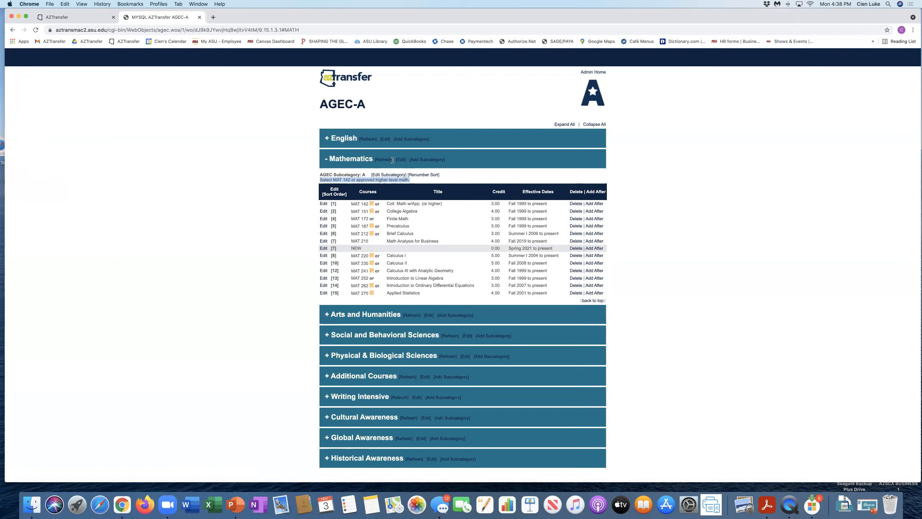
{"action": "left_click", "coordinate": [388, 175]}
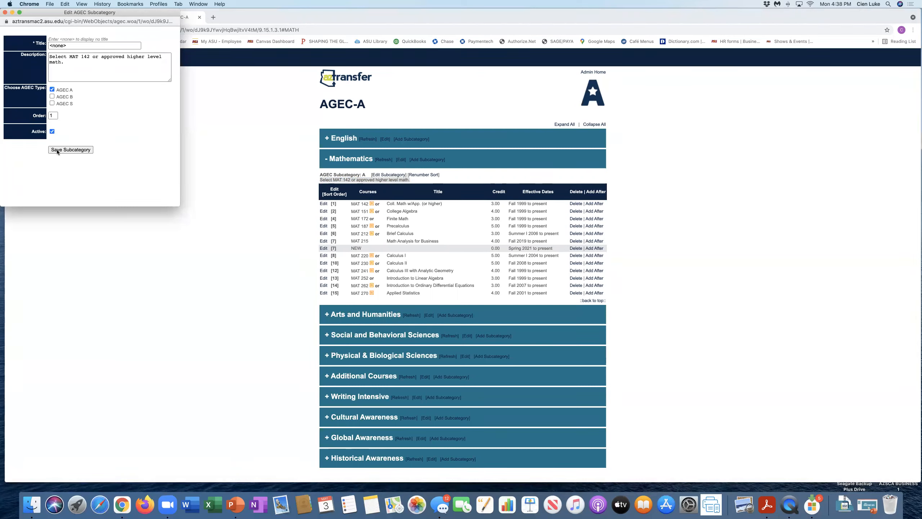
{"action": "left_click", "coordinate": [4, 12]}
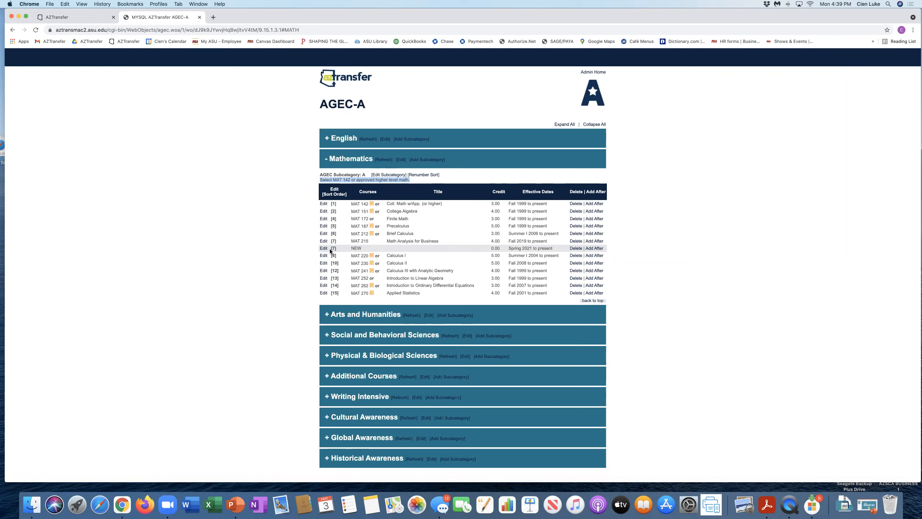
- Delete the placeholder course named NEW from the Mathematics course list
{"action": "left_click", "coordinate": [575, 249]}
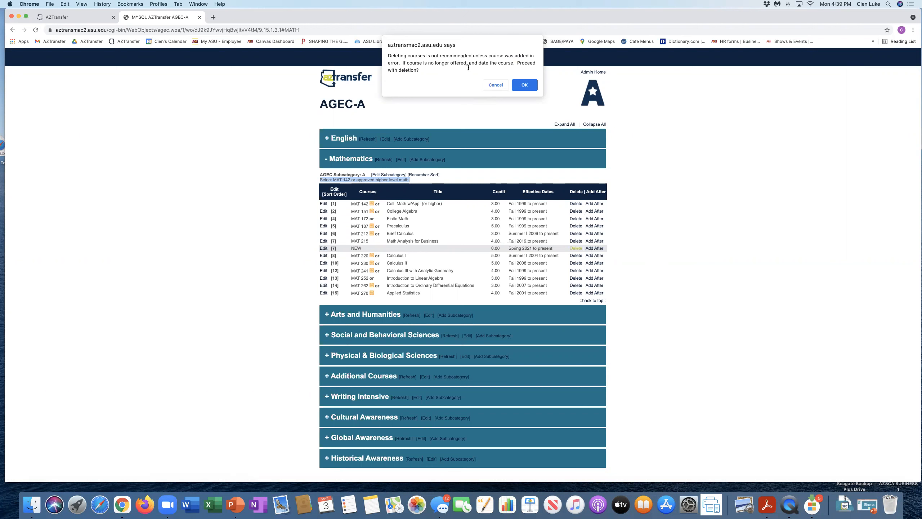
{"action": "left_click", "coordinate": [524, 86]}
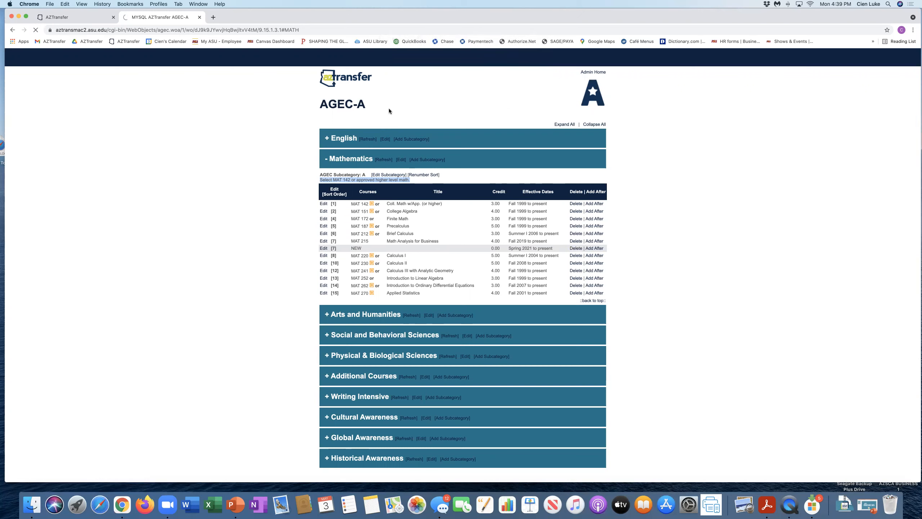
{"action": "left_click", "coordinate": [336, 32]}
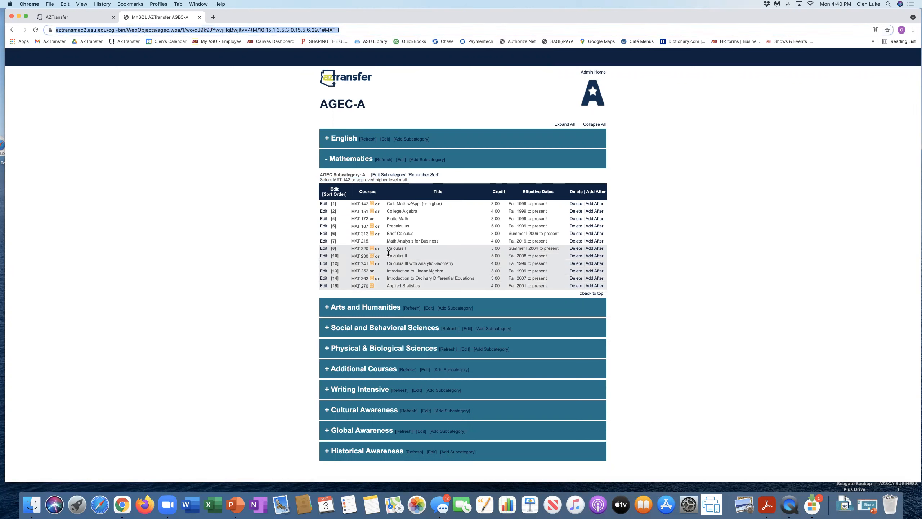
- Check the end year and term in the MAT 220 Calculus I course record, save it, and collapse the Mathematics category
{"action": "left_click", "coordinate": [324, 249]}
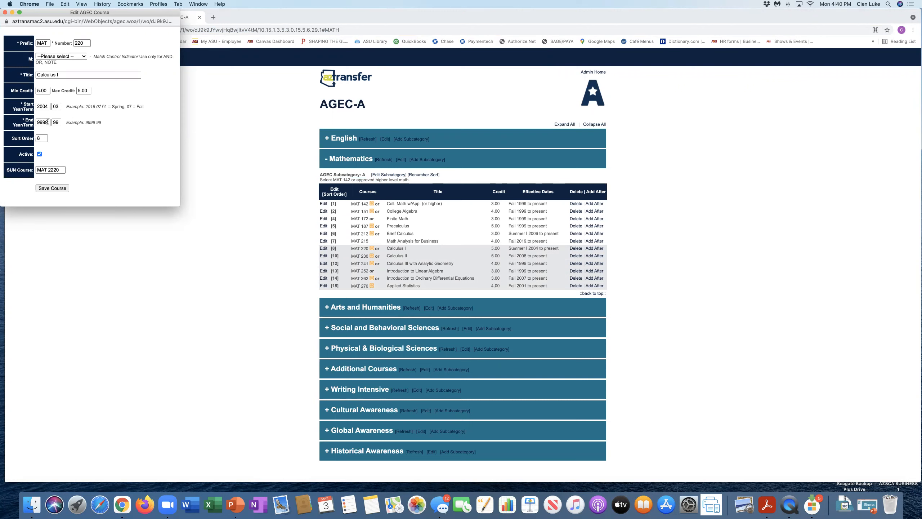
{"action": "left_click_drag", "start_coordinate": [48, 121], "coordinate": [36, 122]}
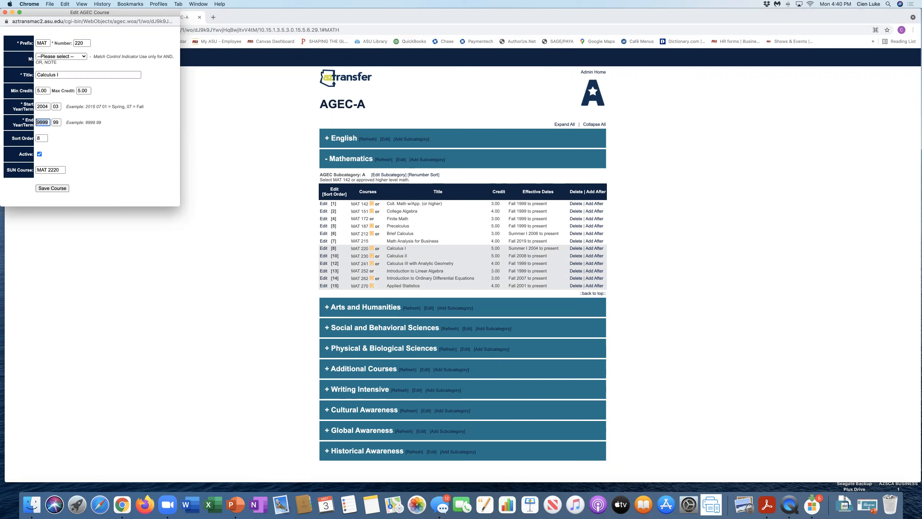
{"action": "double_click", "coordinate": [57, 122]}
{"action": "left_click", "coordinate": [52, 188]}
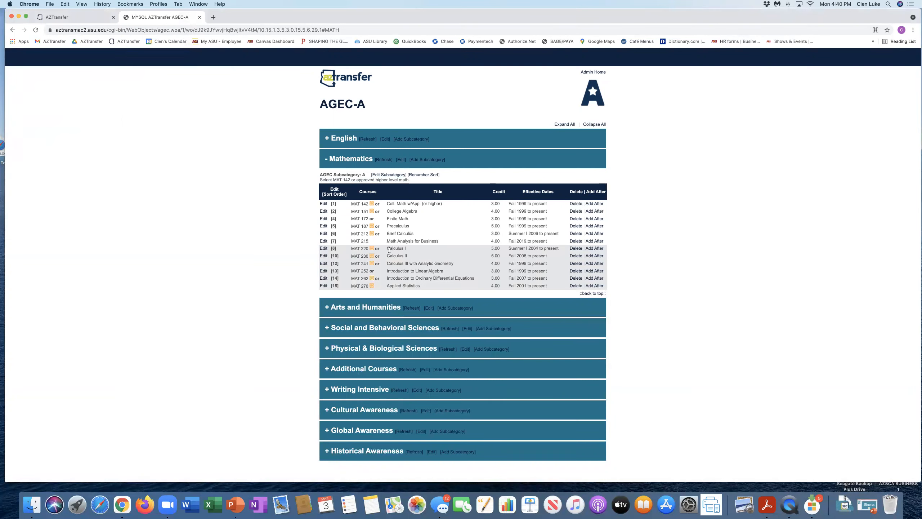
{"action": "left_click_drag", "start_coordinate": [386, 248], "coordinate": [422, 249]}
{"action": "left_click", "coordinate": [327, 161]}
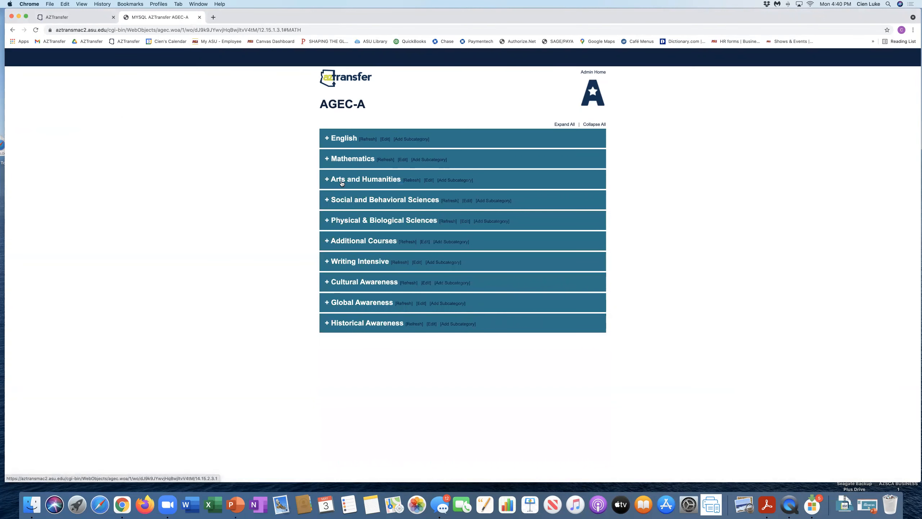
- Expand Arts and Humanities, examine the selection instructions for the Arts and Humanities course lists, and collapse the category
{"action": "left_click", "coordinate": [341, 182]}
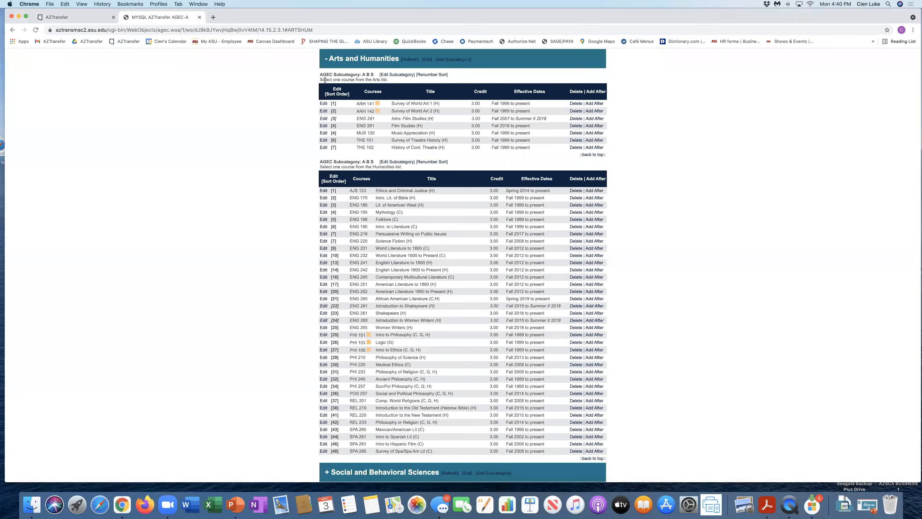
{"action": "left_click_drag", "start_coordinate": [321, 78], "coordinate": [393, 81]}
{"action": "left_click_drag", "start_coordinate": [320, 166], "coordinate": [410, 169]}
{"action": "left_click", "coordinate": [326, 61]}
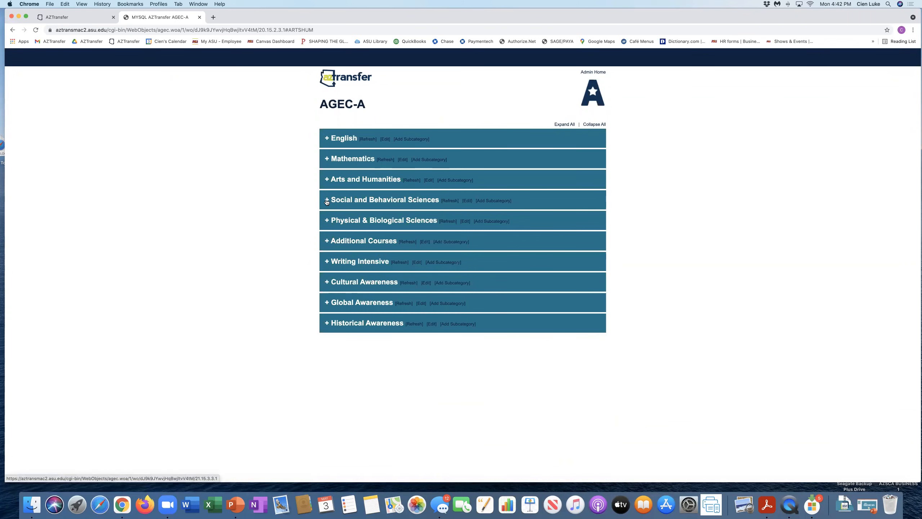
- Review the Social and Behavioral Sciences course list, collapse it, and open the Historical Awareness category for editing
{"action": "left_click", "coordinate": [327, 202]}
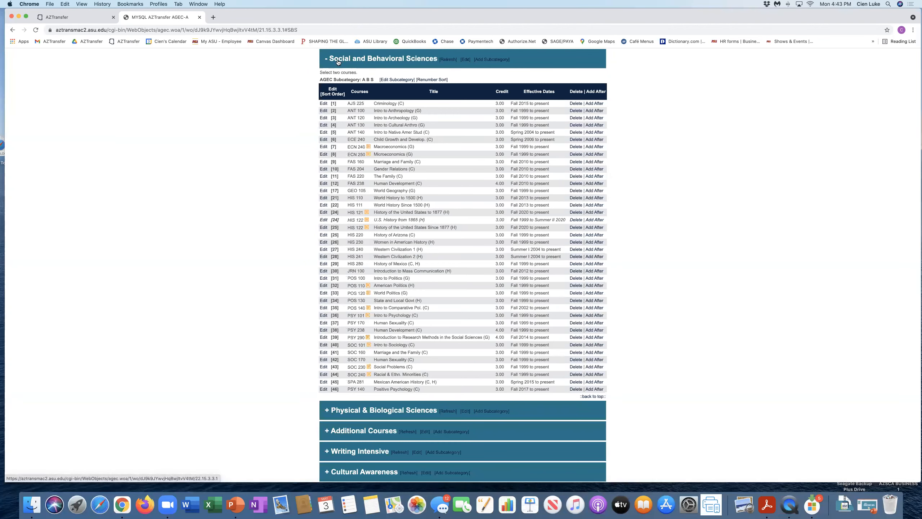
{"action": "left_click", "coordinate": [326, 62]}
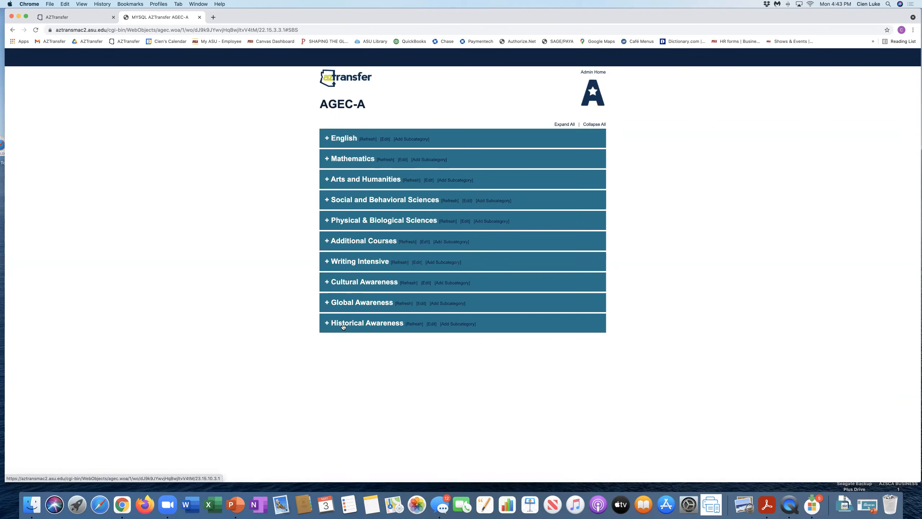
{"action": "left_click", "coordinate": [431, 325]}
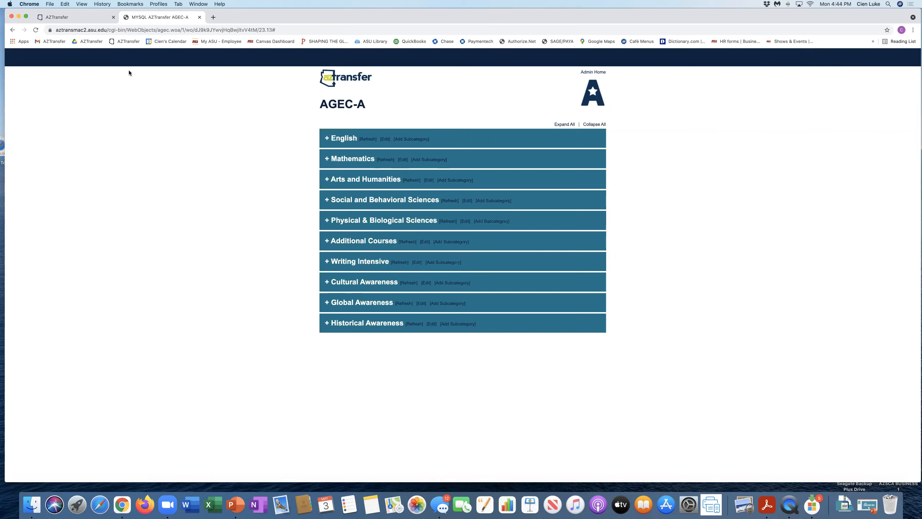
- Return to ATF Chatlines Home, log in to Update AGEC Data again, and open Arizona Western College's AGEC-B list
{"action": "left_click", "coordinate": [67, 19]}
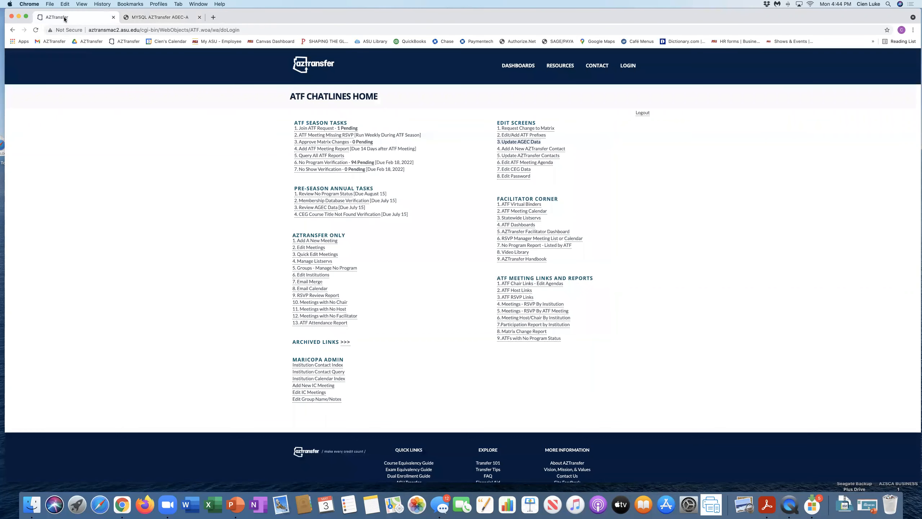
{"action": "left_click", "coordinate": [510, 142]}
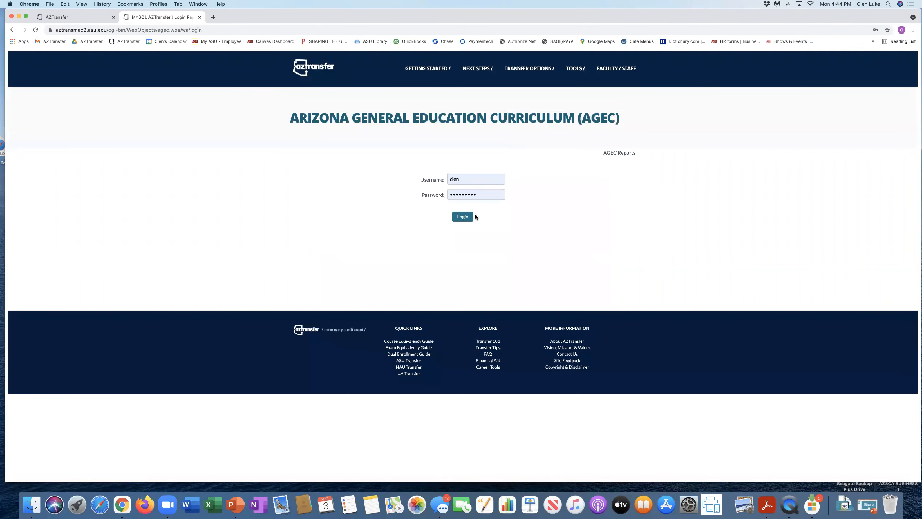
{"action": "left_click", "coordinate": [472, 216]}
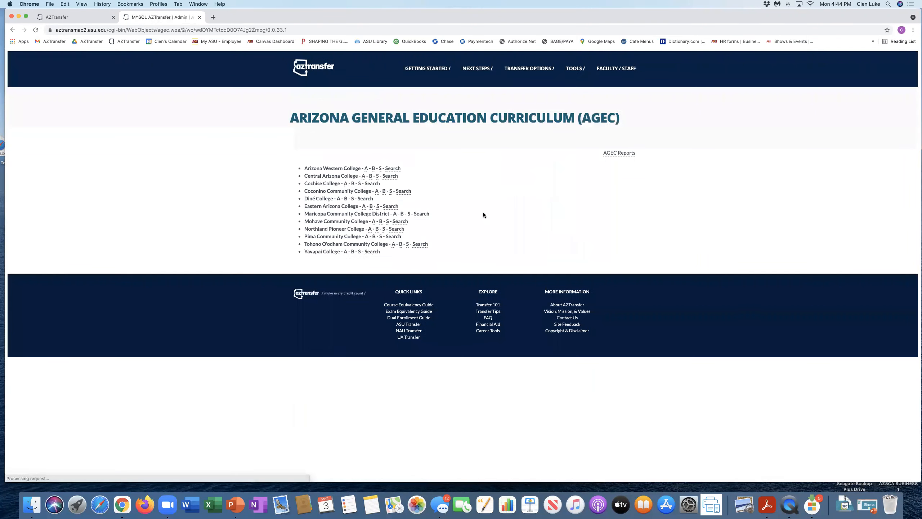
{"action": "left_click", "coordinate": [374, 169]}
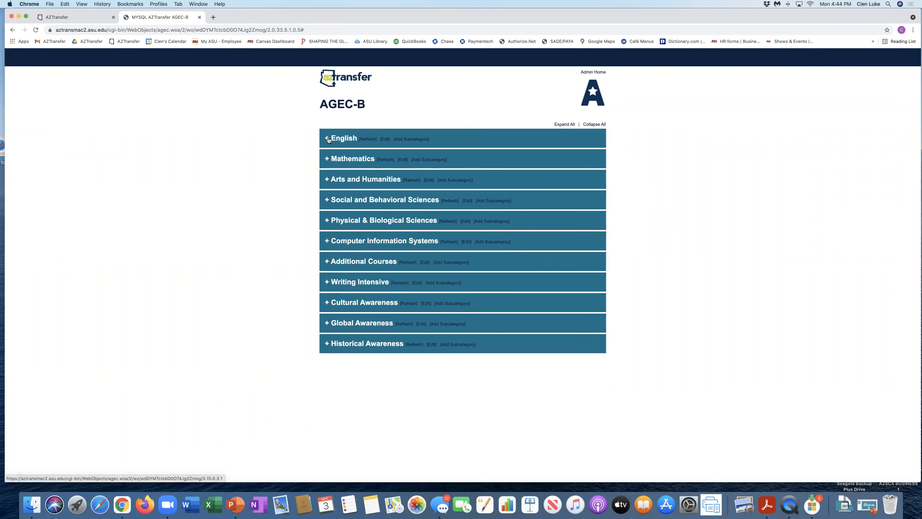
- Review the AGEC-B English course list and the Computer Information Systems selection instruction, collapsing each category after viewing it
{"action": "left_click", "coordinate": [328, 139]}
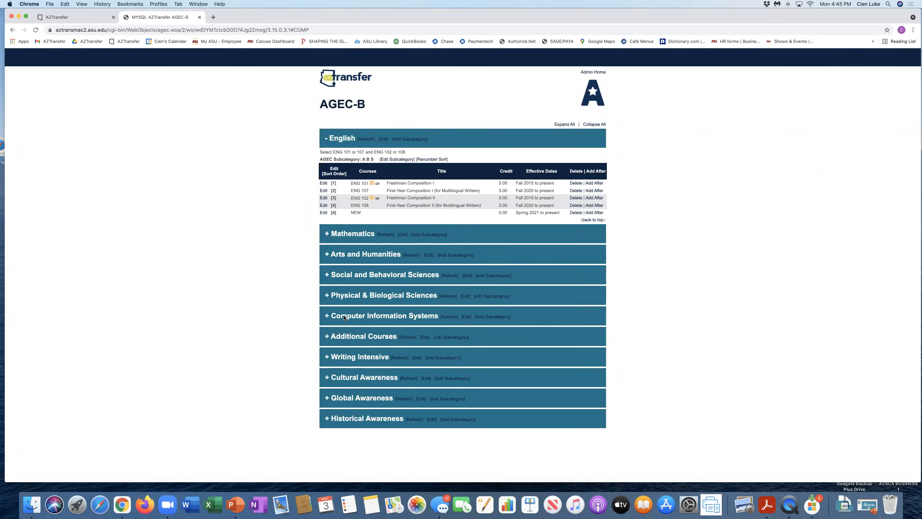
{"action": "left_click", "coordinate": [327, 140]}
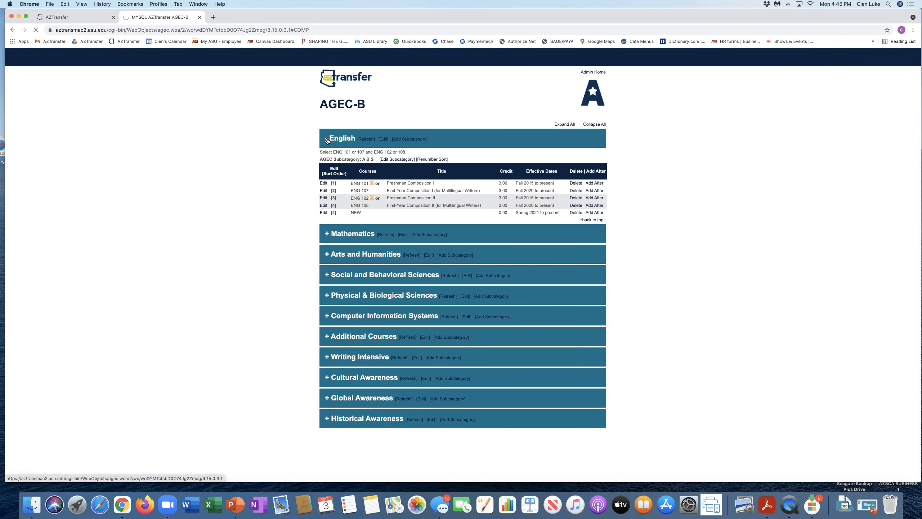
{"action": "left_click", "coordinate": [326, 241]}
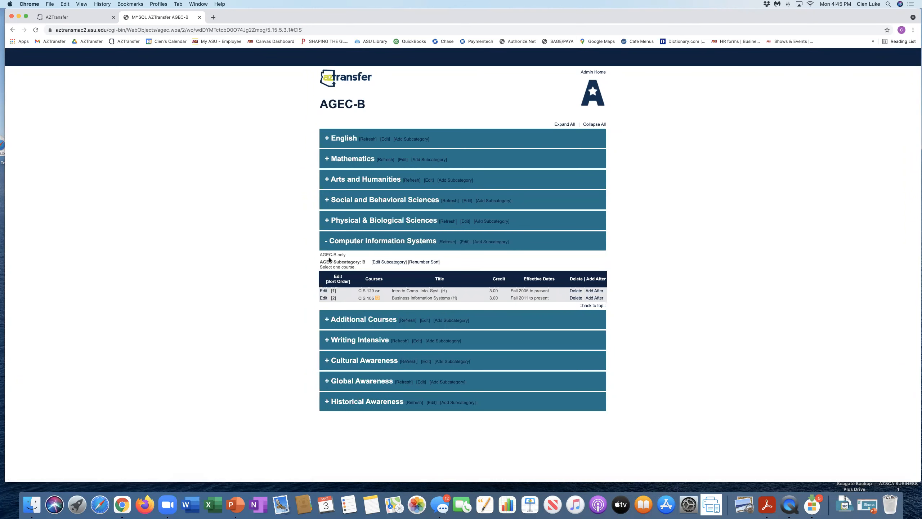
{"action": "left_click_drag", "start_coordinate": [321, 267], "coordinate": [356, 267]}
{"action": "left_click", "coordinate": [326, 244]}
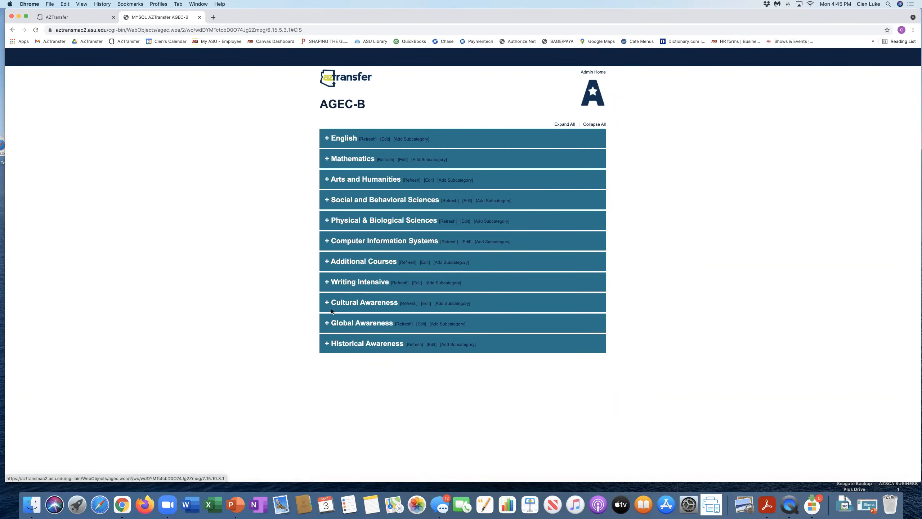
- Return to ATF Chatlines Home, log in to Update AGEC Data again, and open Arizona Western College's AGEC-S list
{"action": "left_click", "coordinate": [81, 17]}
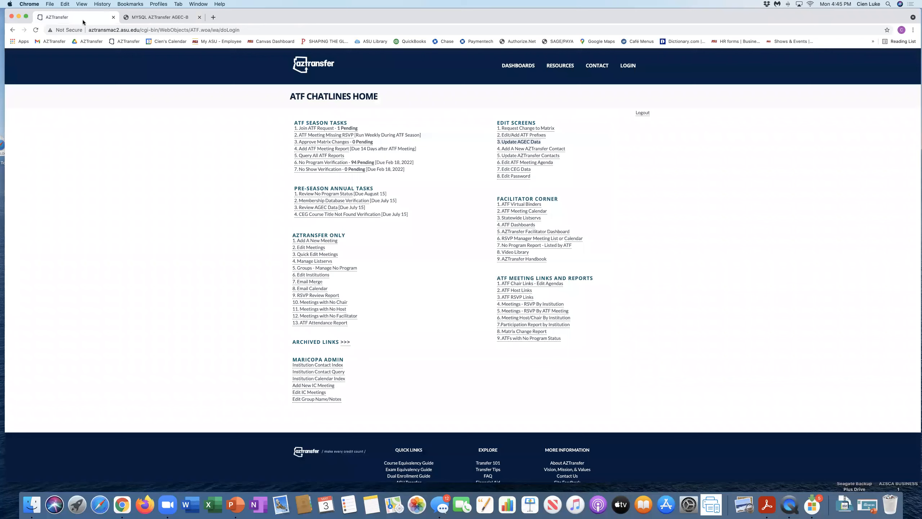
{"action": "left_click", "coordinate": [521, 144]}
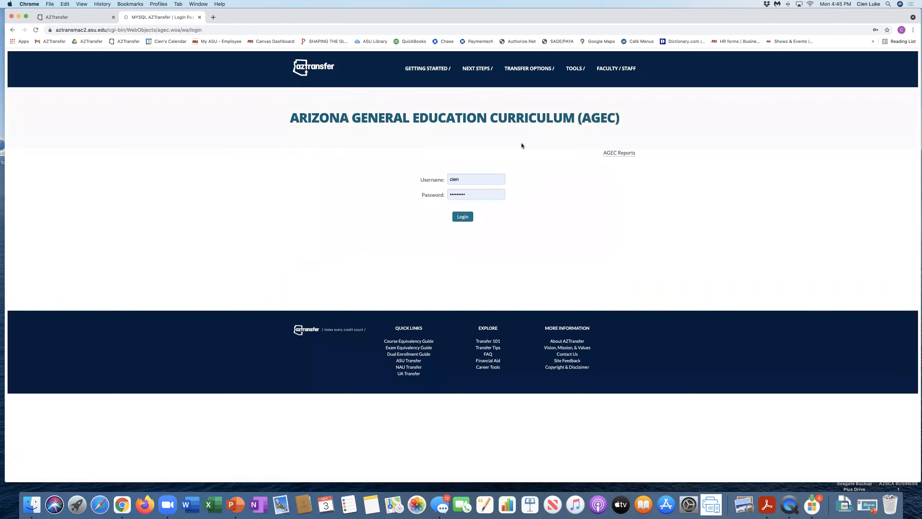
{"action": "left_click", "coordinate": [467, 218]}
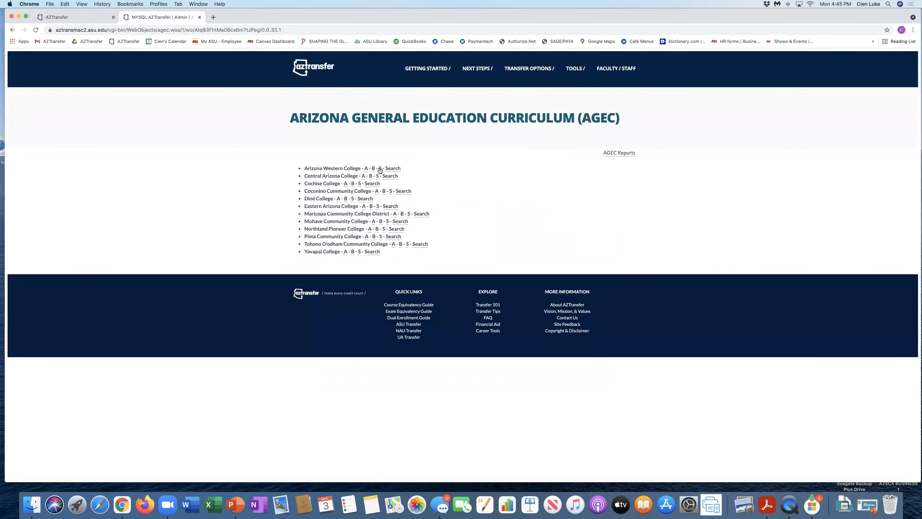
{"action": "left_click", "coordinate": [380, 169]}
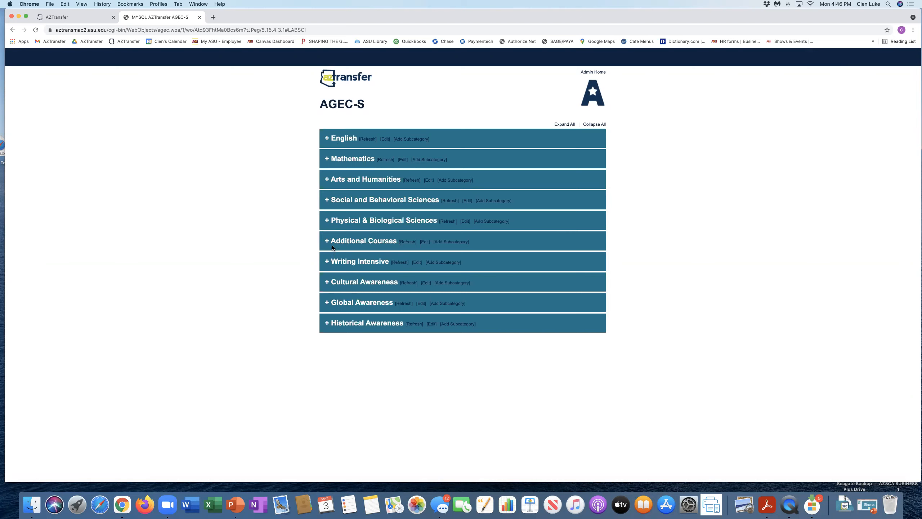
- Examine the two-course sequence instruction for AGEC-S Physical & Biological Sciences, collapse the category, and close the AGEC-S page
{"action": "left_click", "coordinate": [327, 223]}
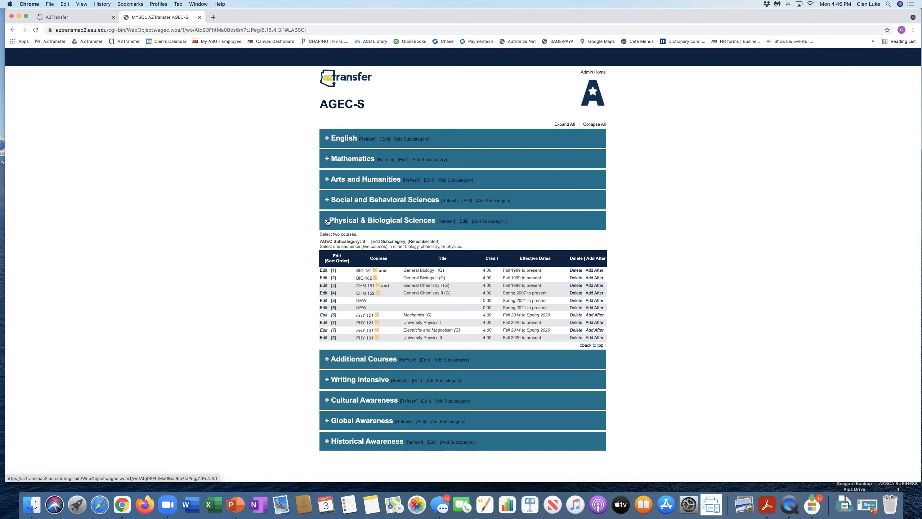
{"action": "left_click_drag", "start_coordinate": [319, 246], "coordinate": [465, 246]}
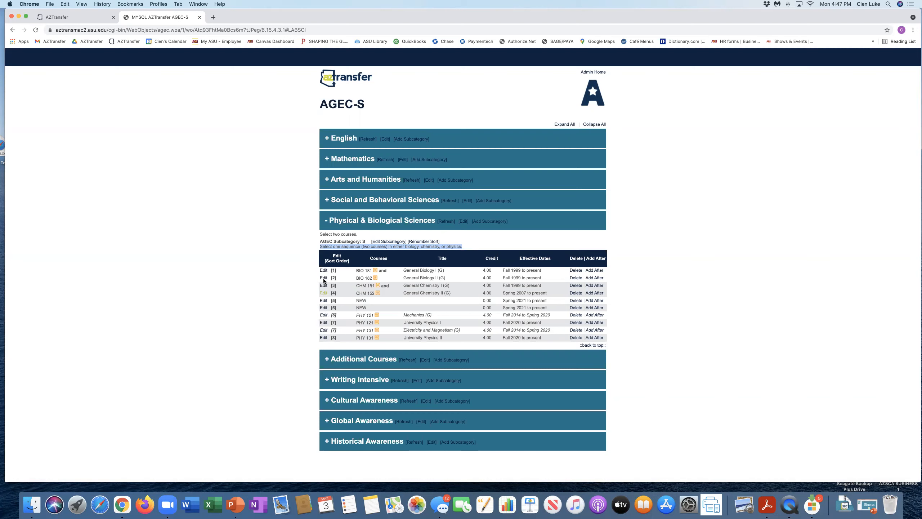
{"action": "left_click", "coordinate": [325, 222]}
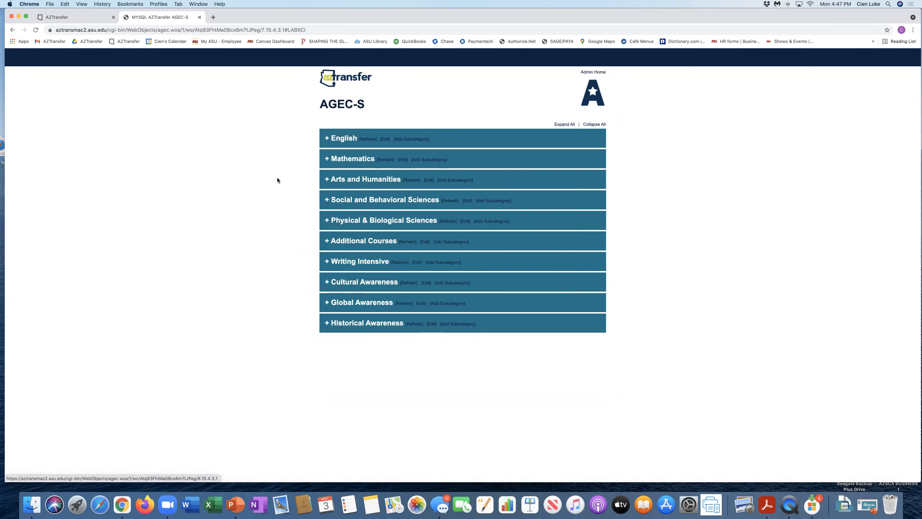
{"action": "left_click", "coordinate": [199, 17]}
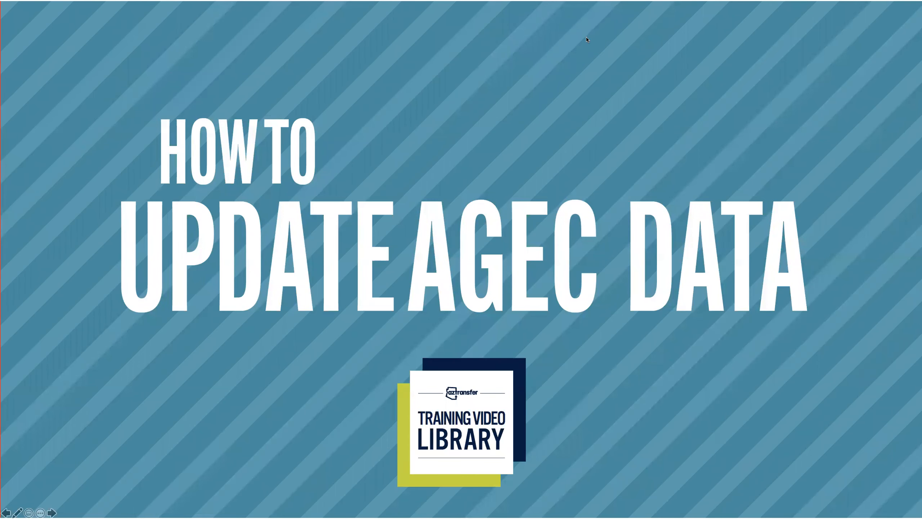
{"action": "left_click", "coordinate": [587, 58]}
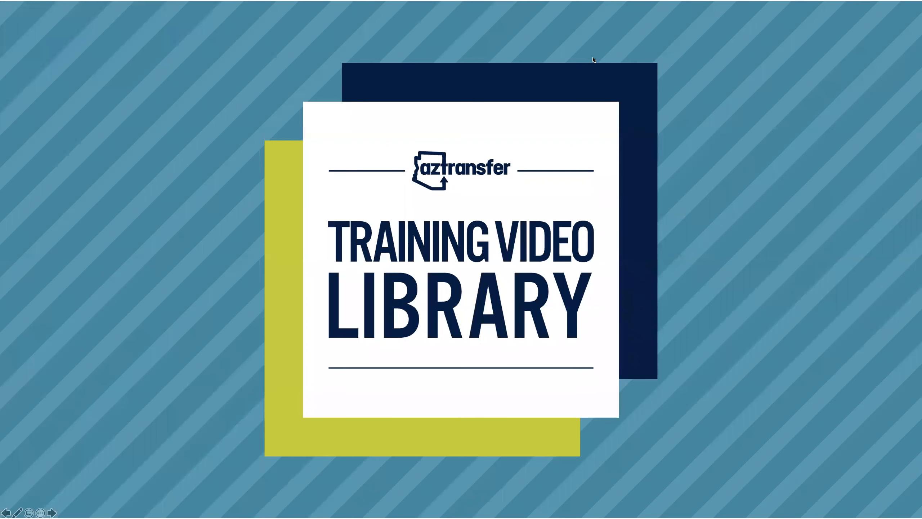